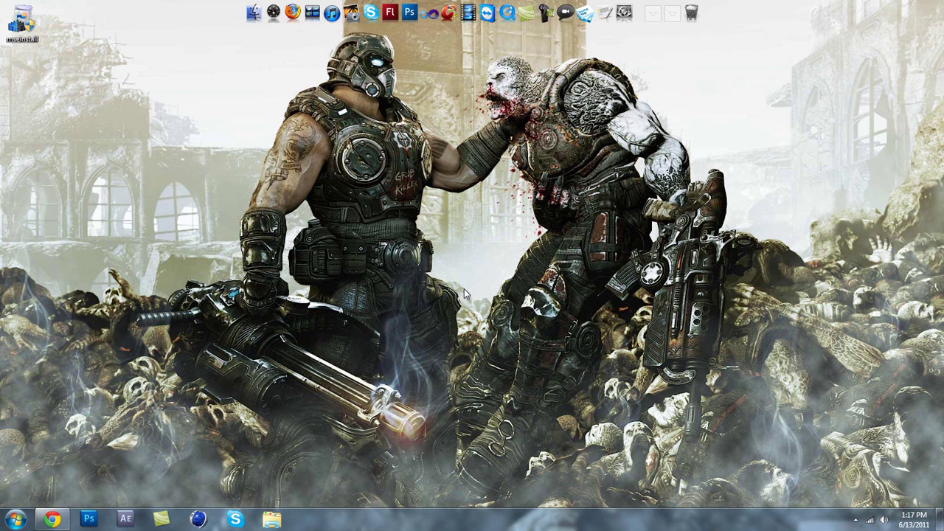
Step: Check the download options by language and operating system on the Microsoft Security Essentials website, and put the browser away
click(52, 520)
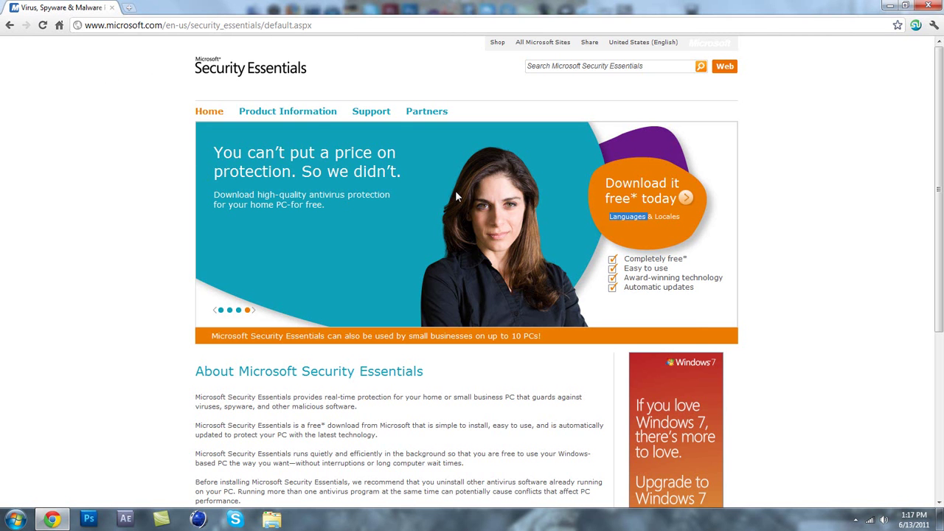
click(651, 199)
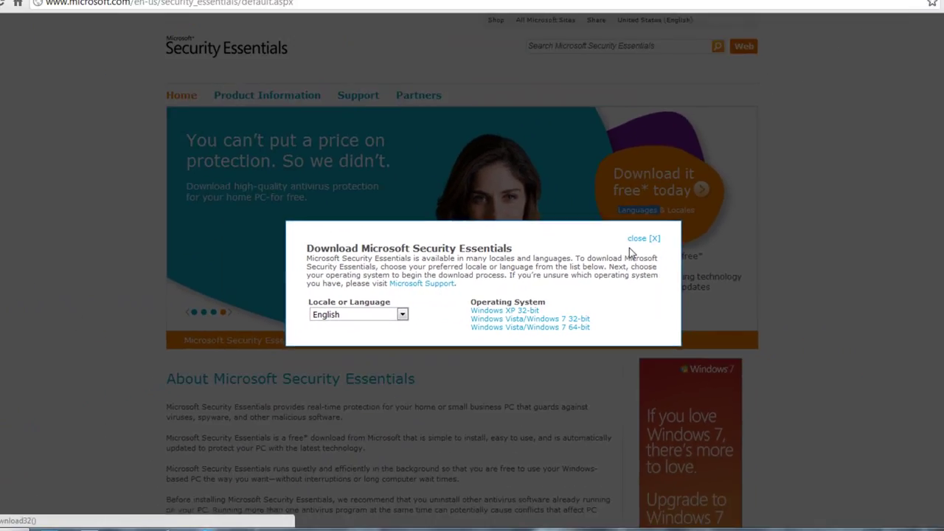
click(709, 213)
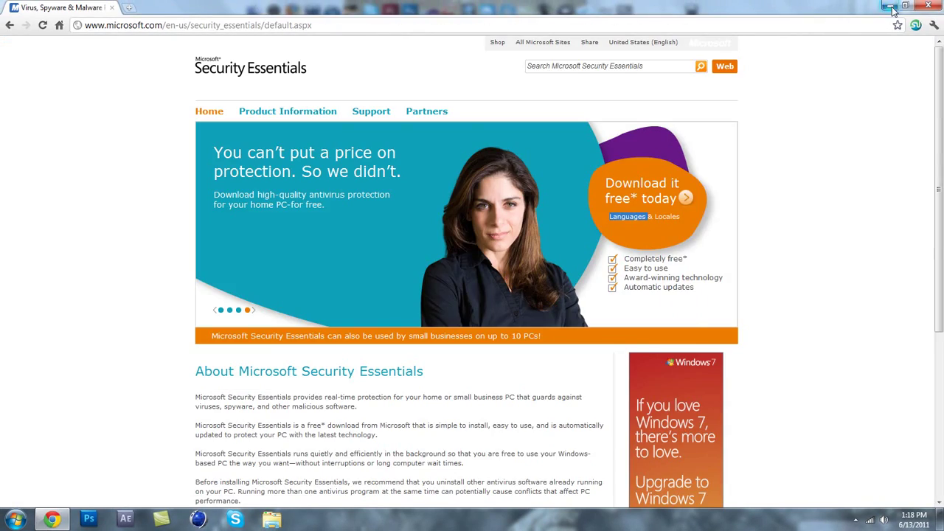
click(52, 519)
Step: Launch the mseinstall installer from the desktop and accept the Microsoft Security Essentials license terms
click(42, 31)
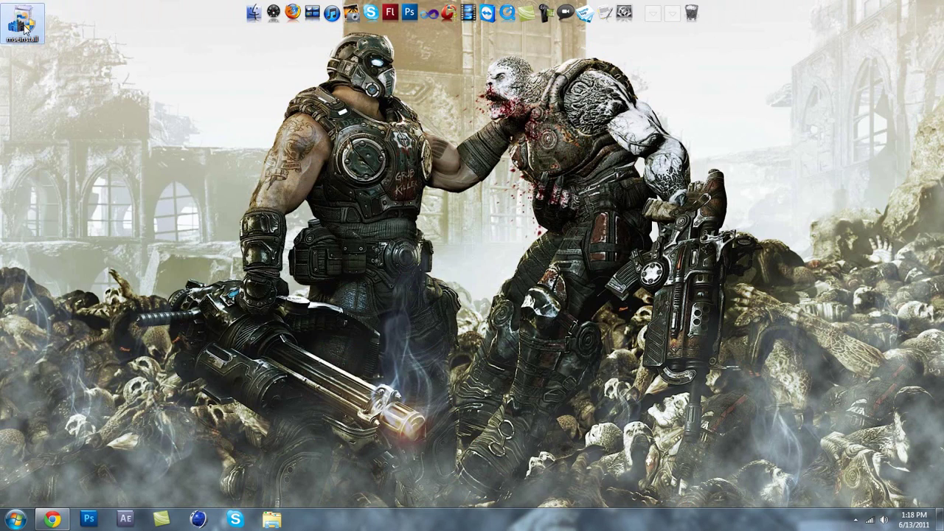
double_click(22, 26)
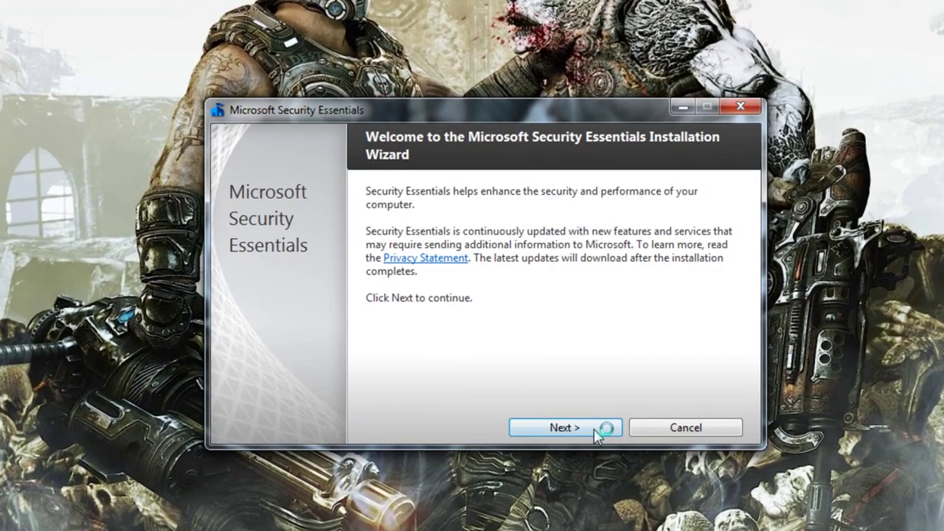
click(594, 427)
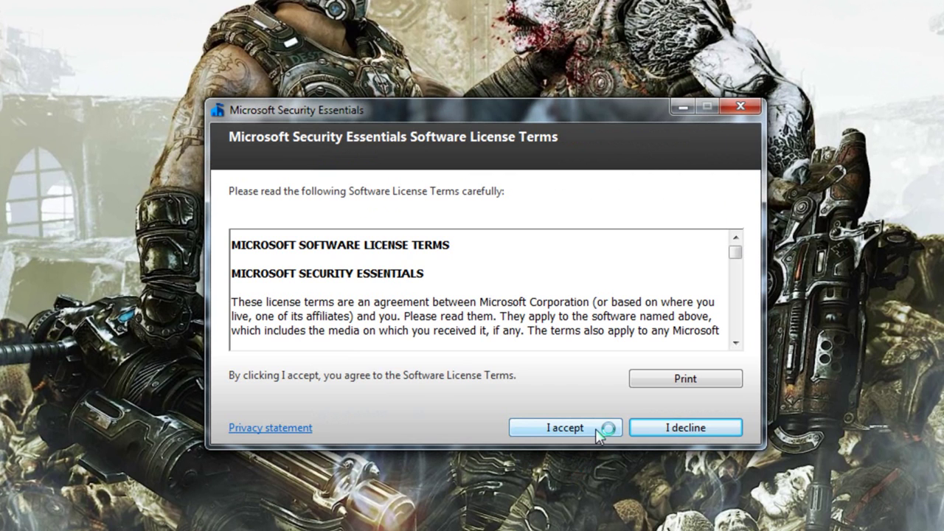
click(577, 428)
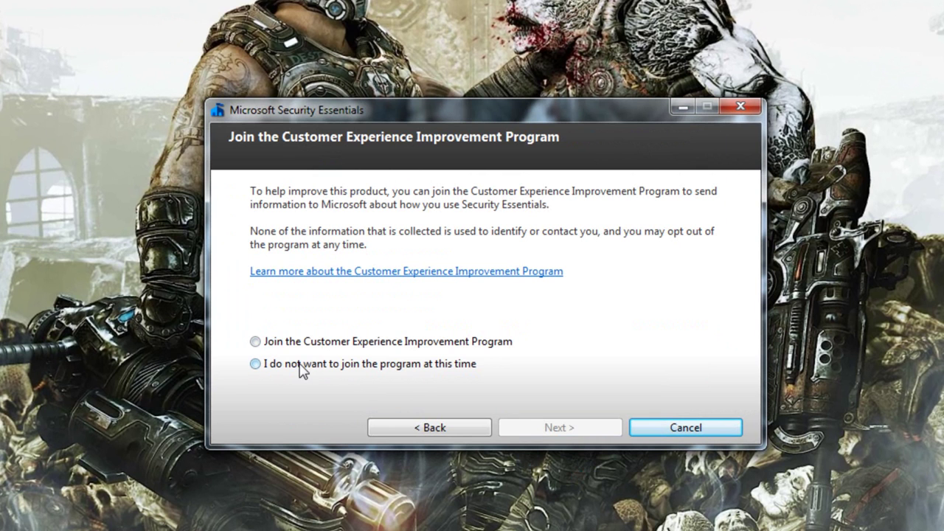
Step: Decline the Customer Experience Improvement Program, keep the recommended Windows Firewall option and start the installation
click(255, 364)
click(576, 433)
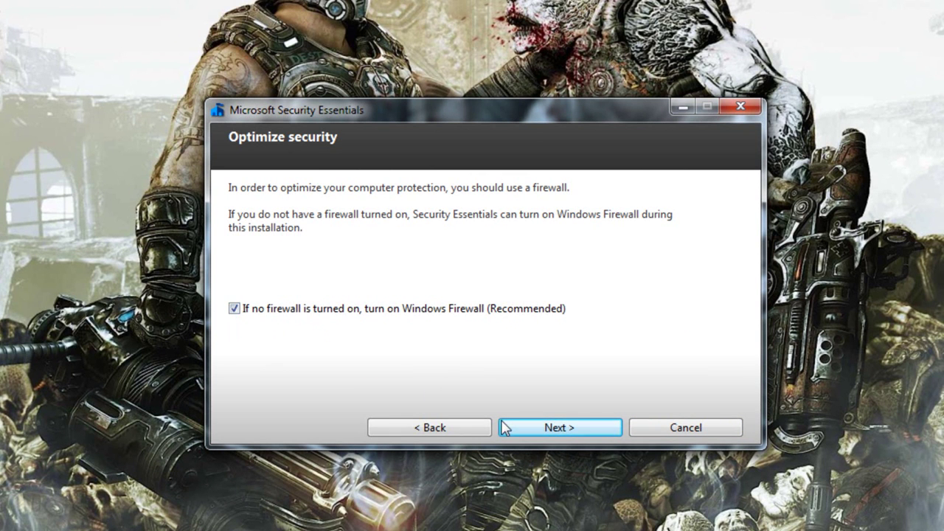
click(583, 428)
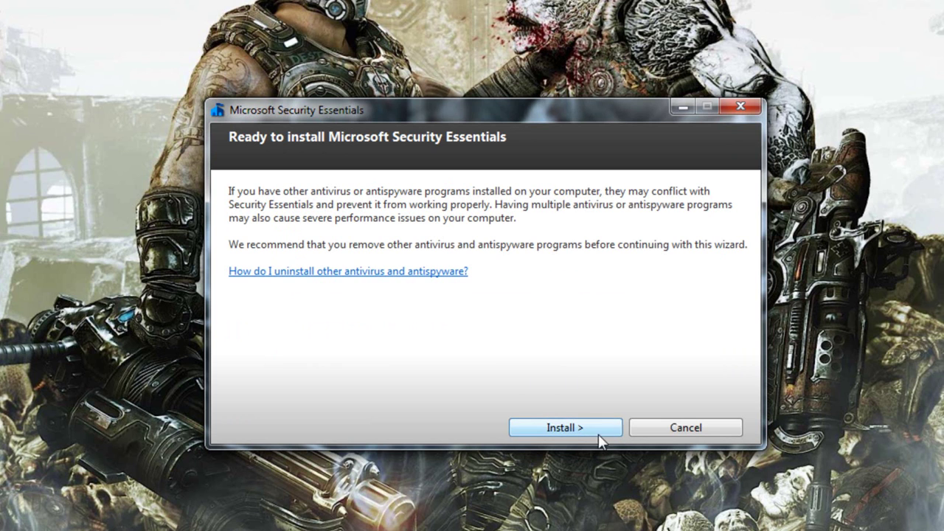
click(576, 430)
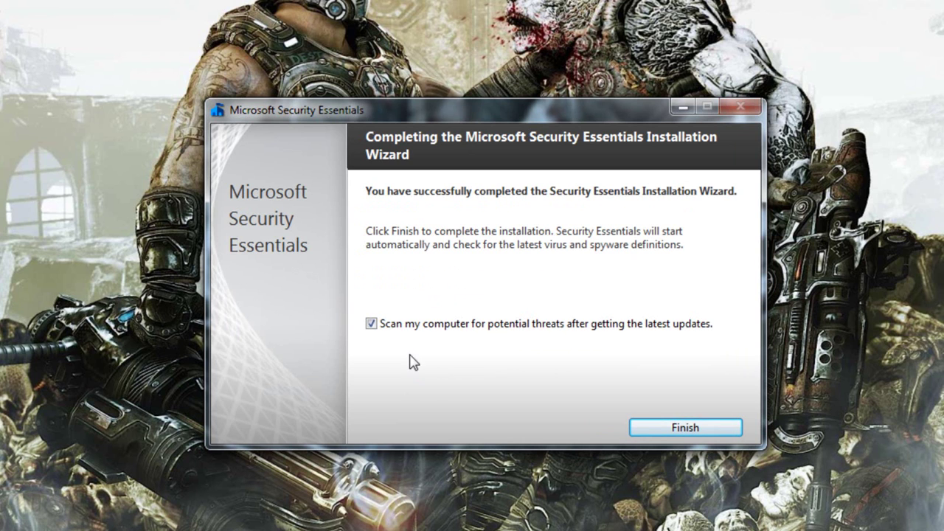
Step: Finish the installation wizard without the automatic threat scan, and update the virus and spyware definitions
click(371, 323)
click(675, 428)
key(super)
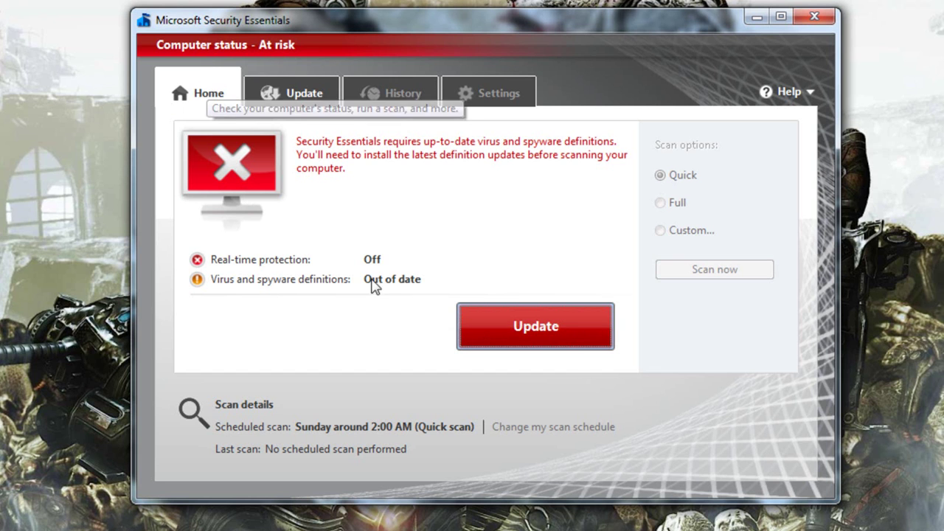
click(543, 325)
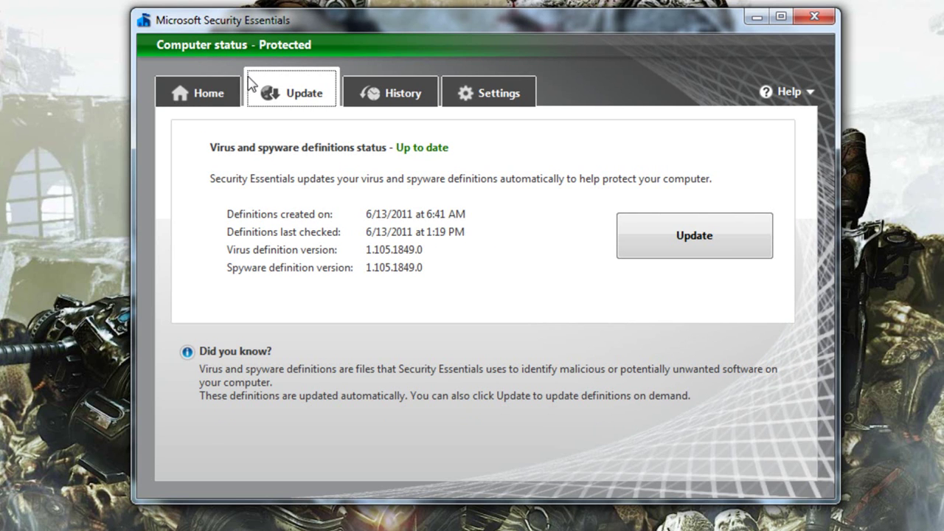
Step: Review the scan options, the definition update status and the history of detected items
click(199, 99)
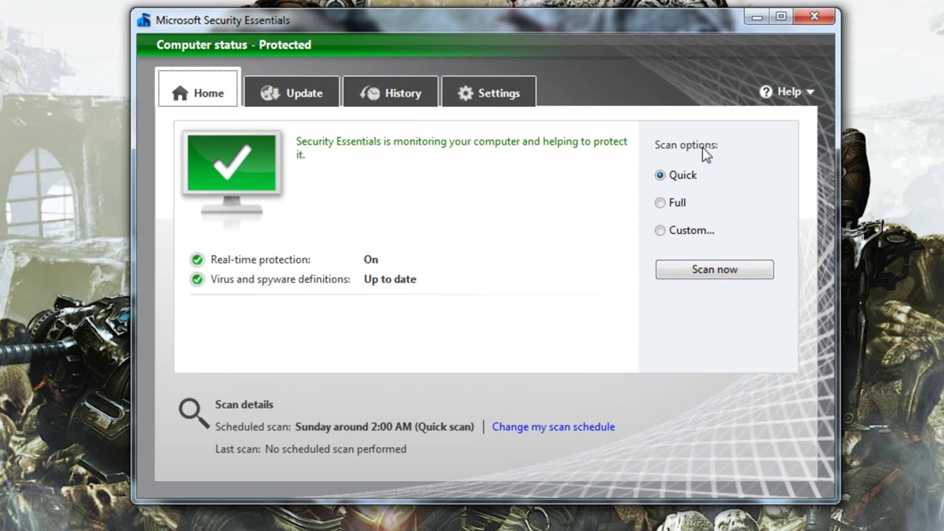
mouse_move(682, 184)
click(296, 98)
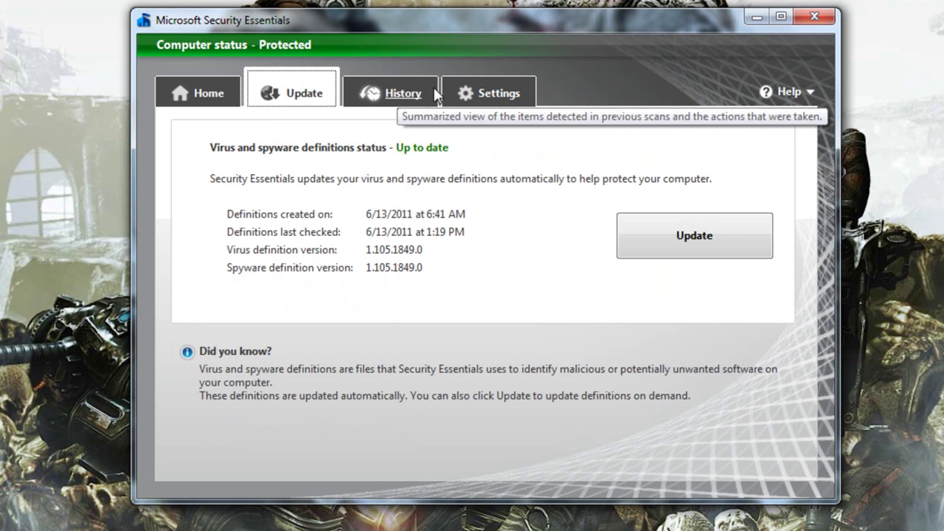
click(404, 97)
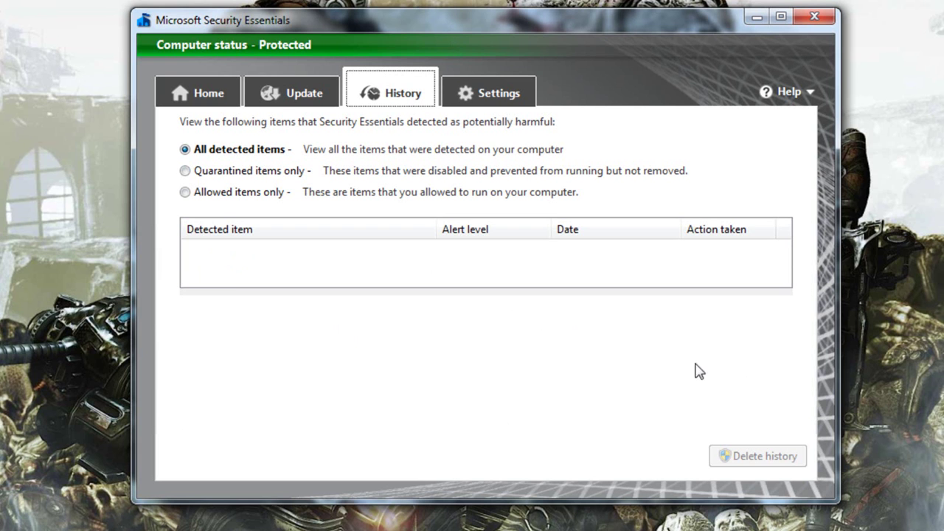
Step: Set the scheduled scan to a full scan on Friday around 3:00 PM
click(491, 99)
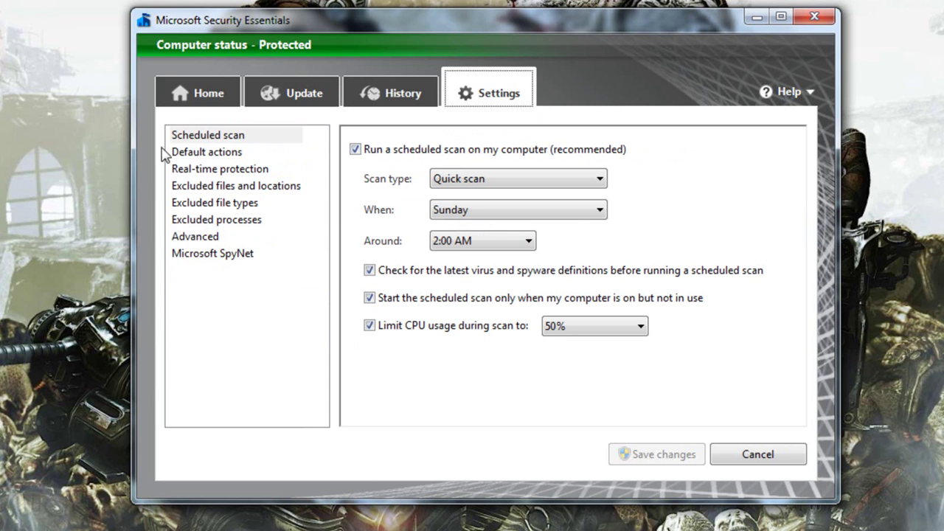
click(574, 180)
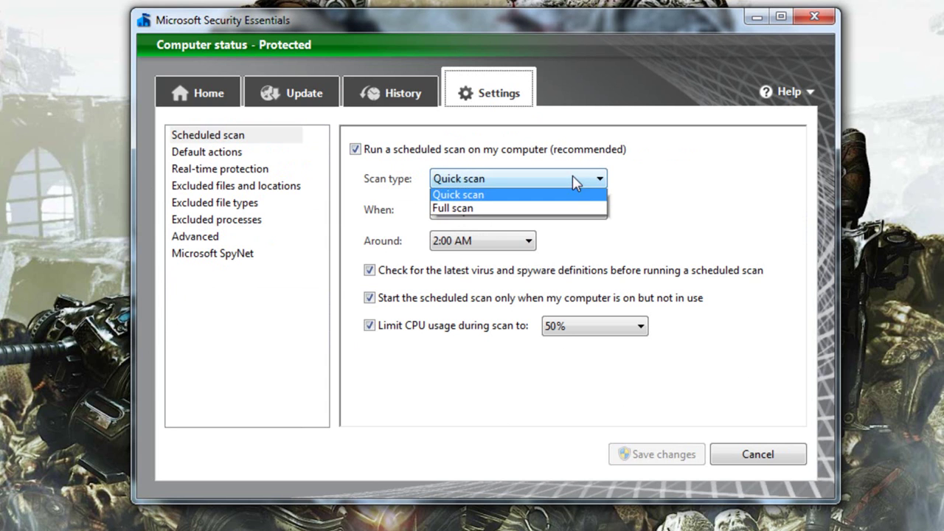
click(455, 214)
click(516, 214)
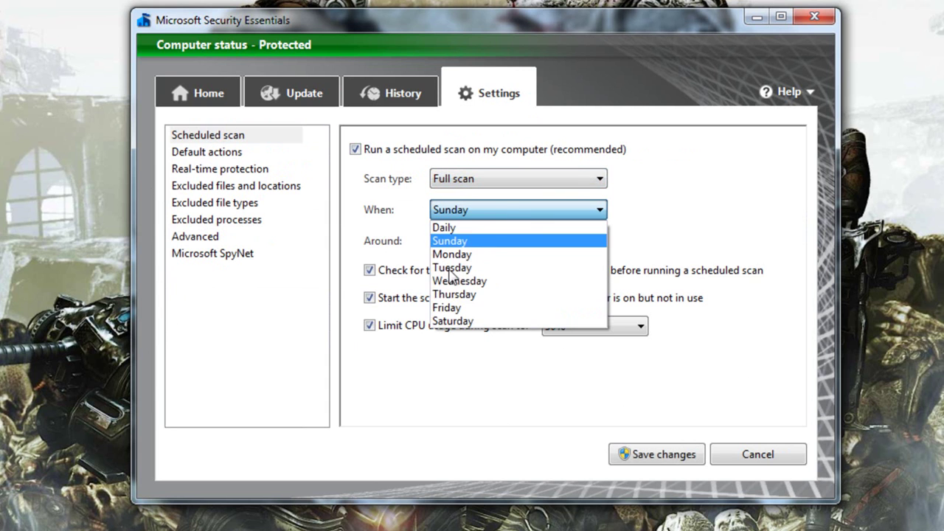
click(449, 306)
click(467, 247)
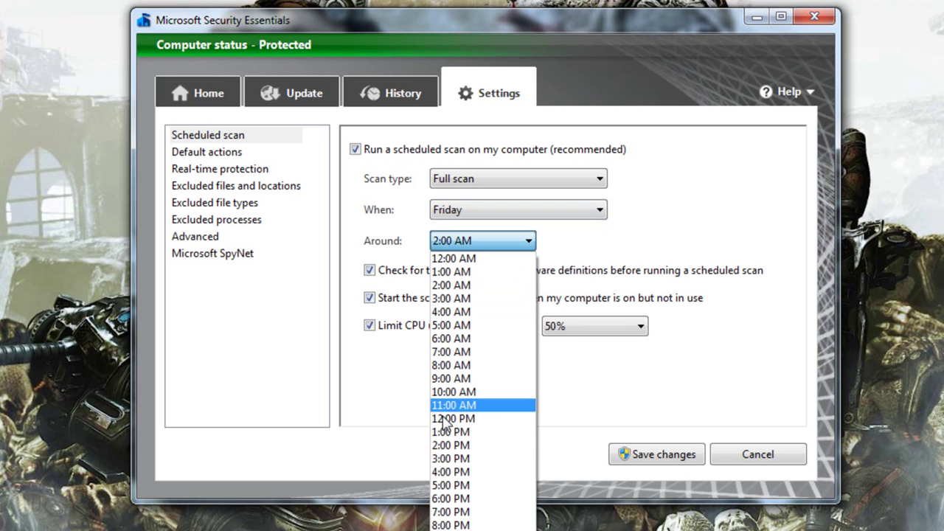
click(472, 460)
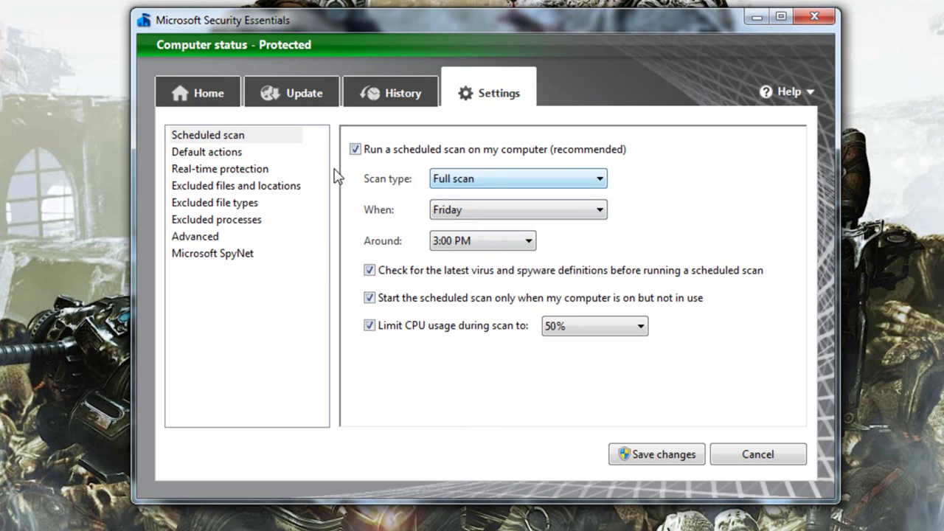
Step: Review the settings for default actions, real-time protection, and excluded files and locations
click(223, 156)
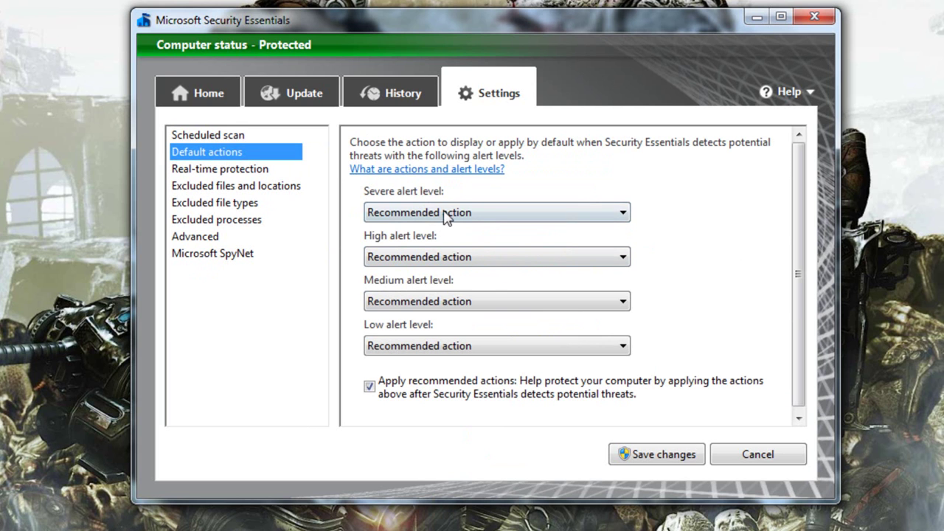
click(234, 174)
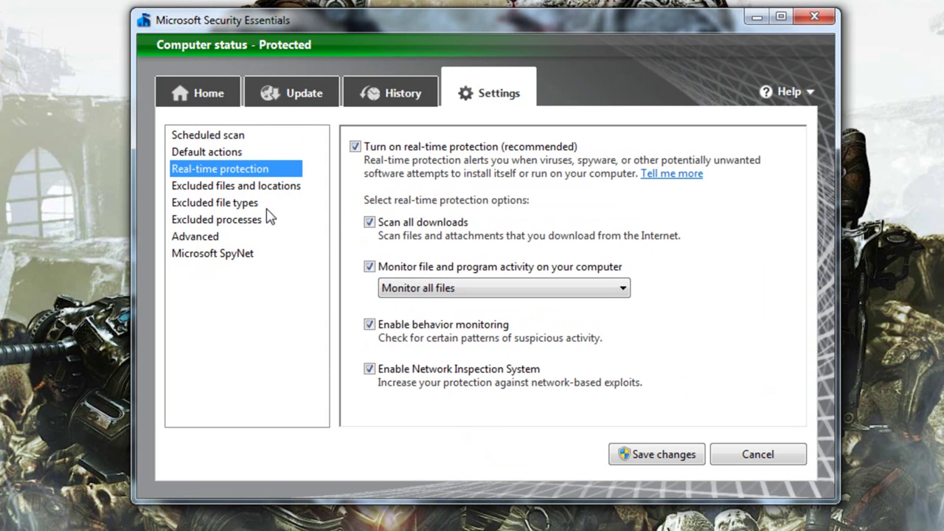
click(223, 185)
Step: Enable creating a system restore point and scanning removable drives in the advanced settings
click(194, 236)
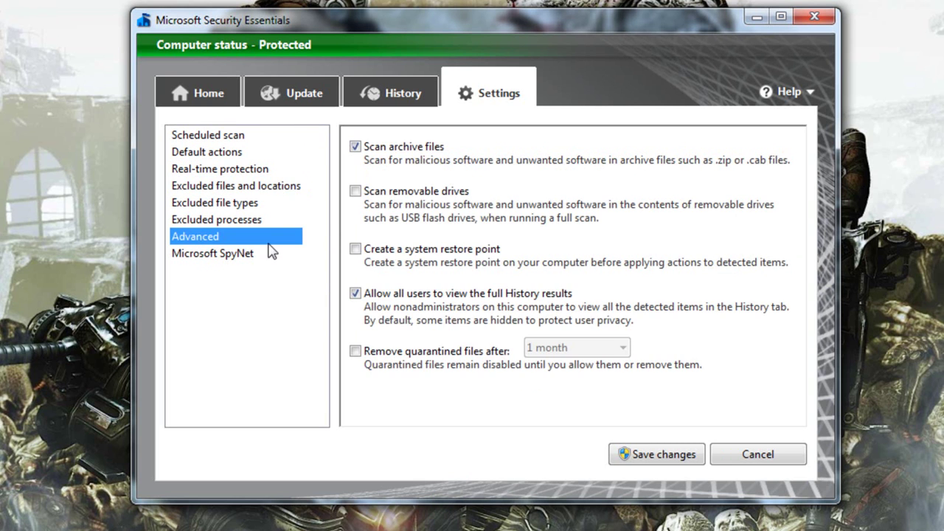
click(354, 250)
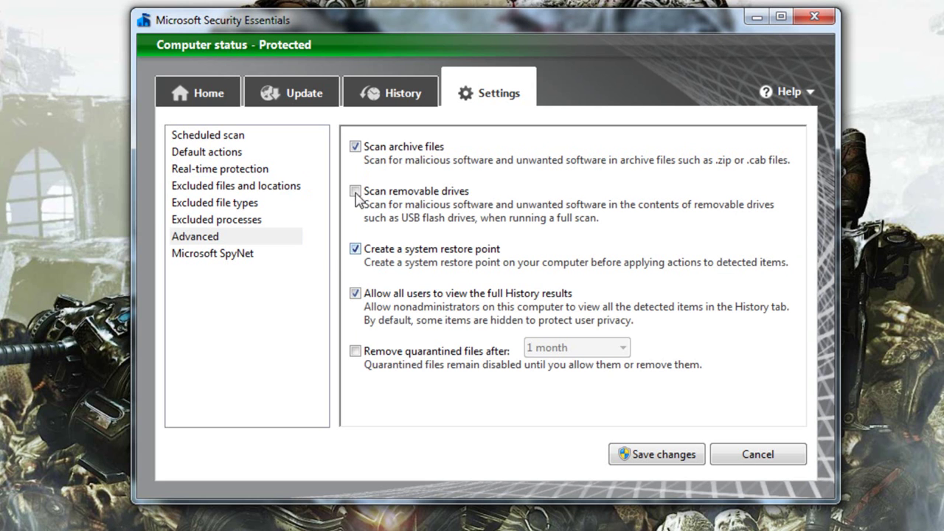
click(354, 191)
Step: Look through the exclusion, Microsoft SpyNet, advanced, real-time protection and default action settings
click(219, 221)
click(225, 203)
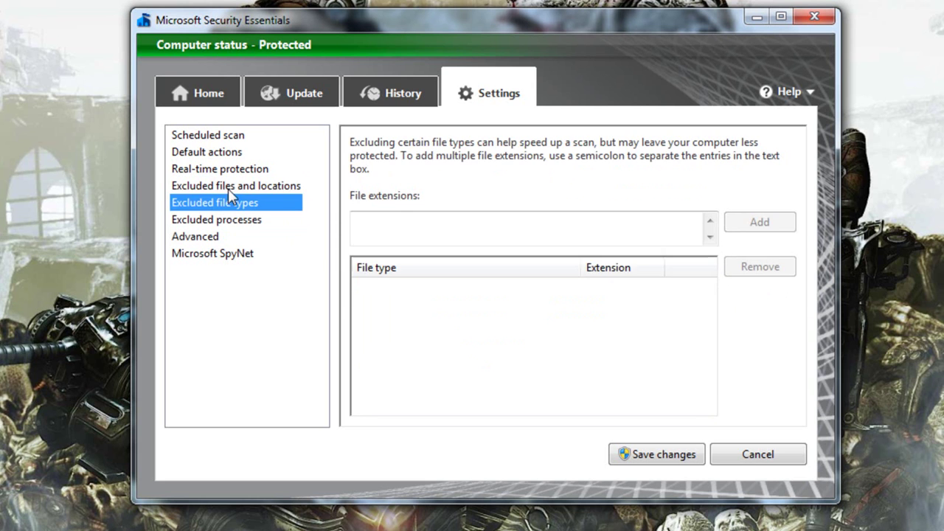
click(231, 187)
click(212, 253)
click(204, 237)
click(205, 220)
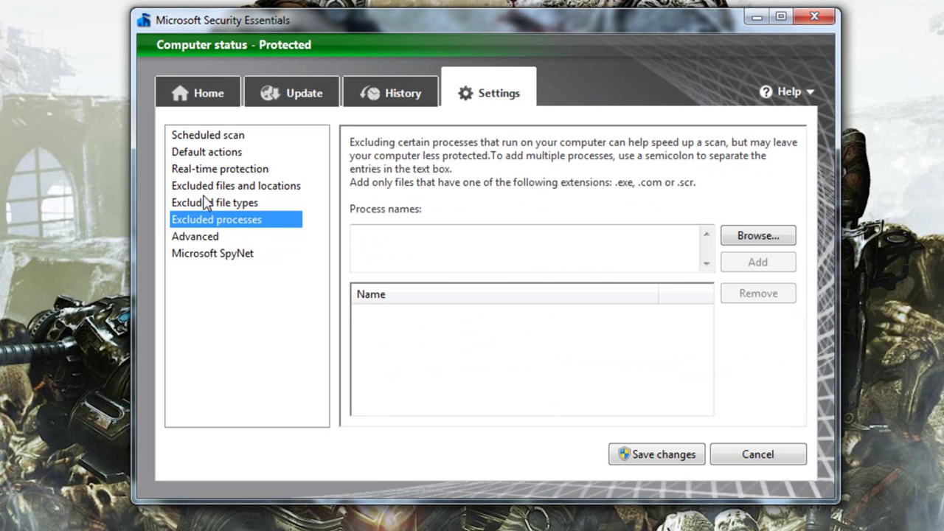
click(206, 203)
click(207, 169)
click(205, 152)
Step: Return to the scheduled scan settings and save all changed settings
click(201, 135)
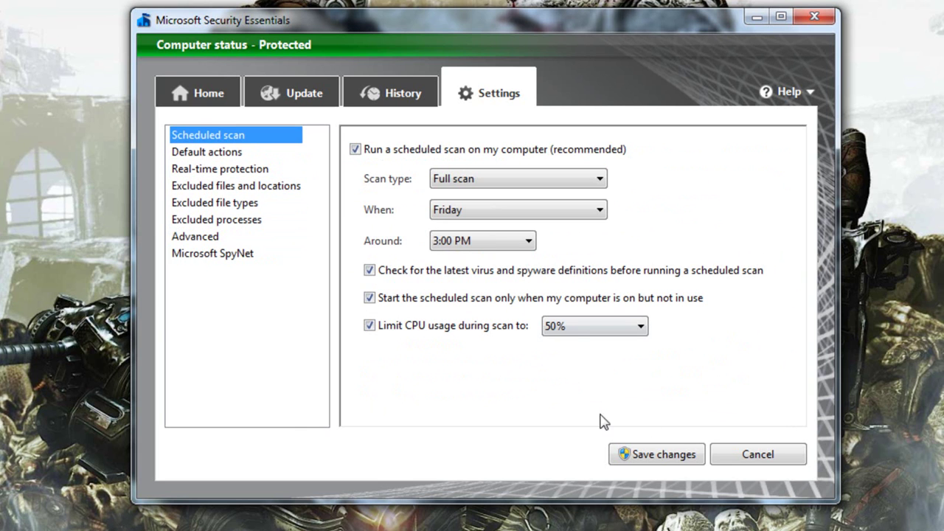
click(648, 455)
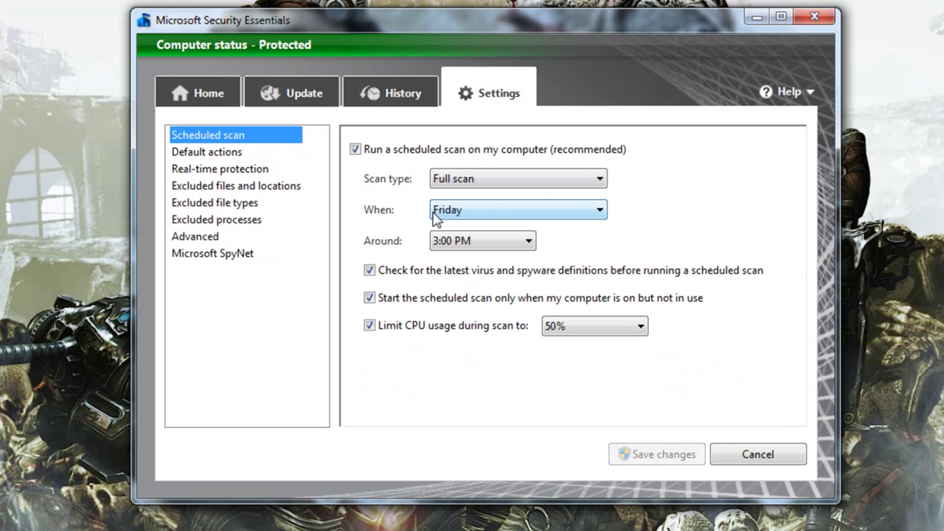
Step: Revisit the home, update, history and settings pages, ending at the scan options on the home page
click(202, 95)
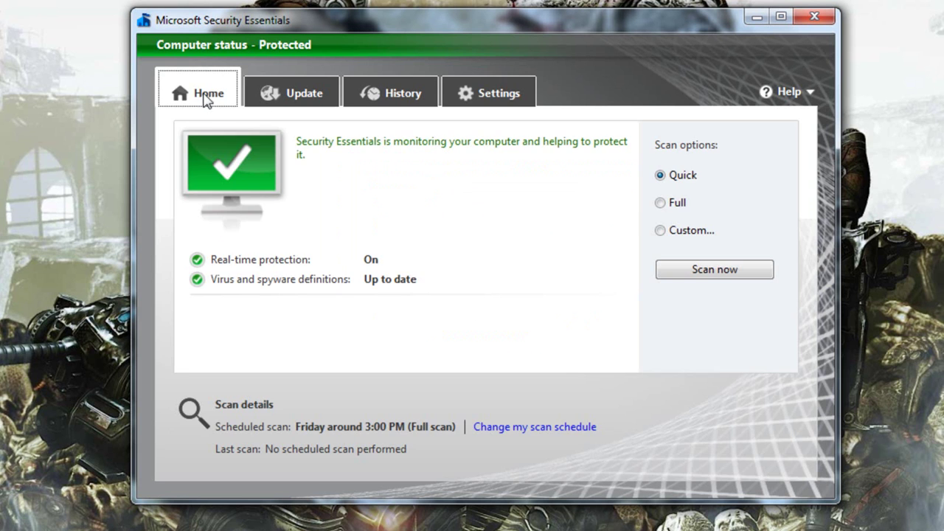
click(289, 94)
click(405, 102)
click(471, 94)
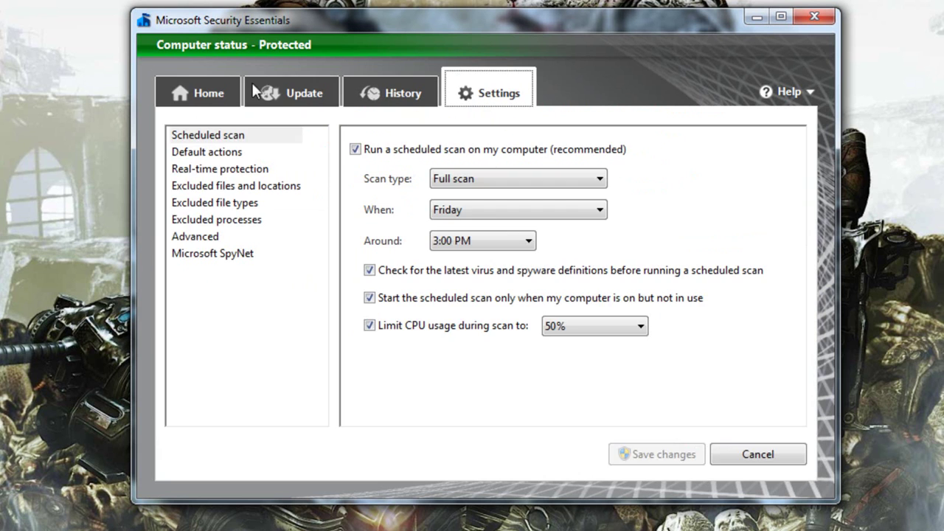
click(202, 98)
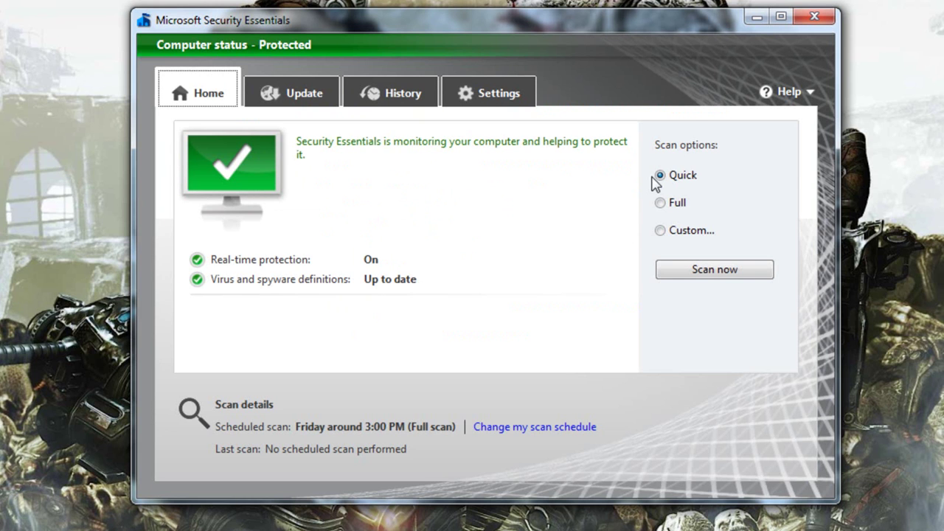